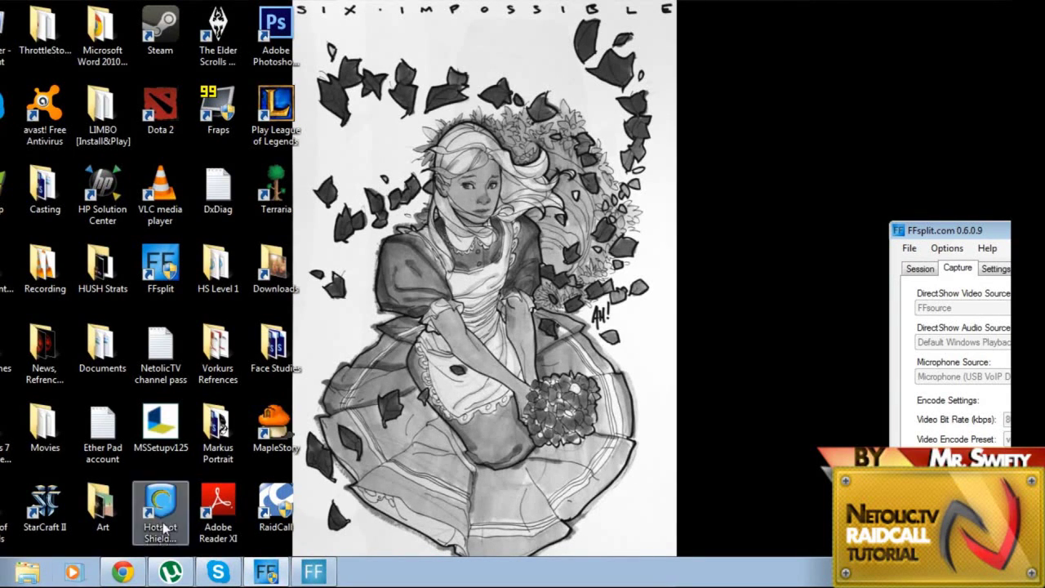
Step: Bring the raidcall.com home page forward and advance its banner to the group-chatting-tool slide
{"action": "left_click", "coordinate": [121, 572]}
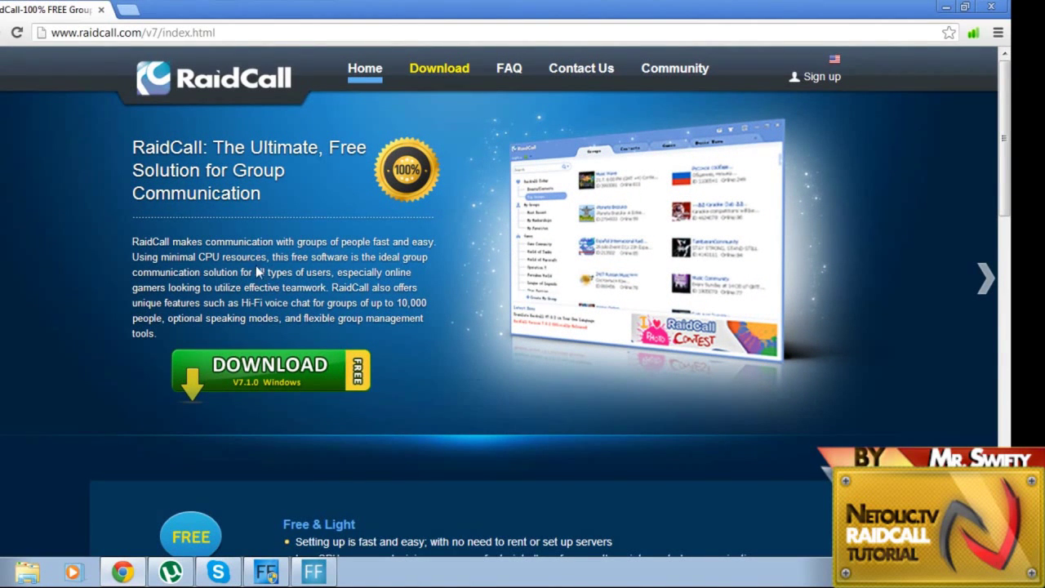
{"action": "left_click", "coordinate": [206, 88]}
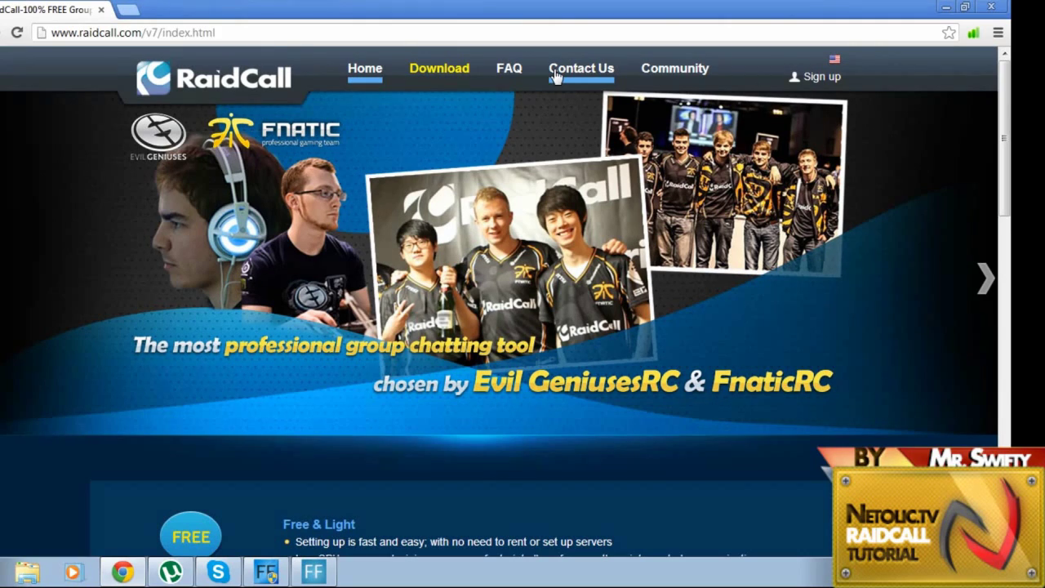
Step: Go to the Download page and browse the V7.1.0 Windows and Artworks downloads
{"action": "left_click", "coordinate": [437, 76]}
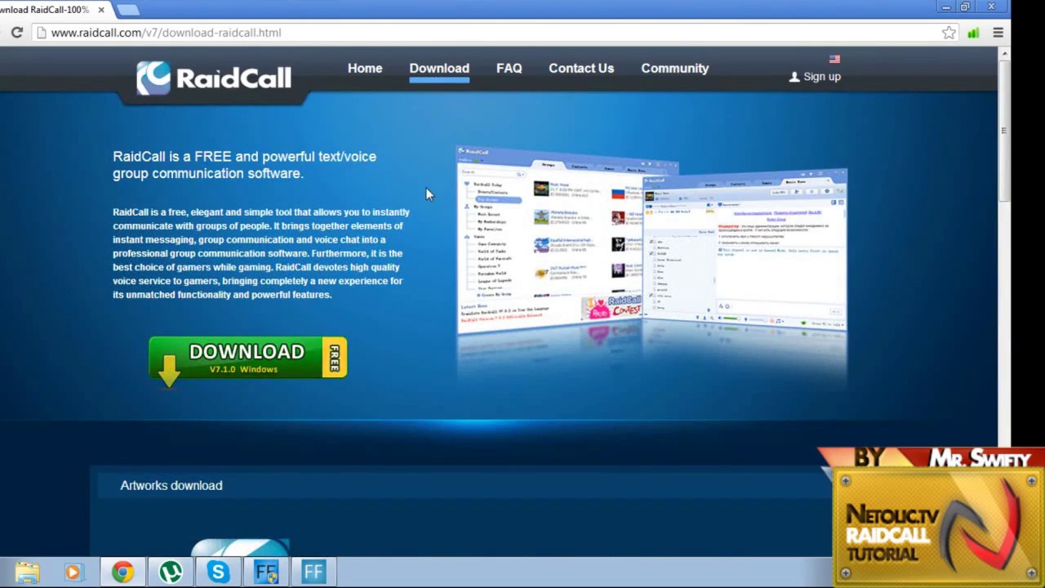
{"action": "scroll", "coordinate": [426, 193], "scroll_direction": "down", "scroll_amount": 5}
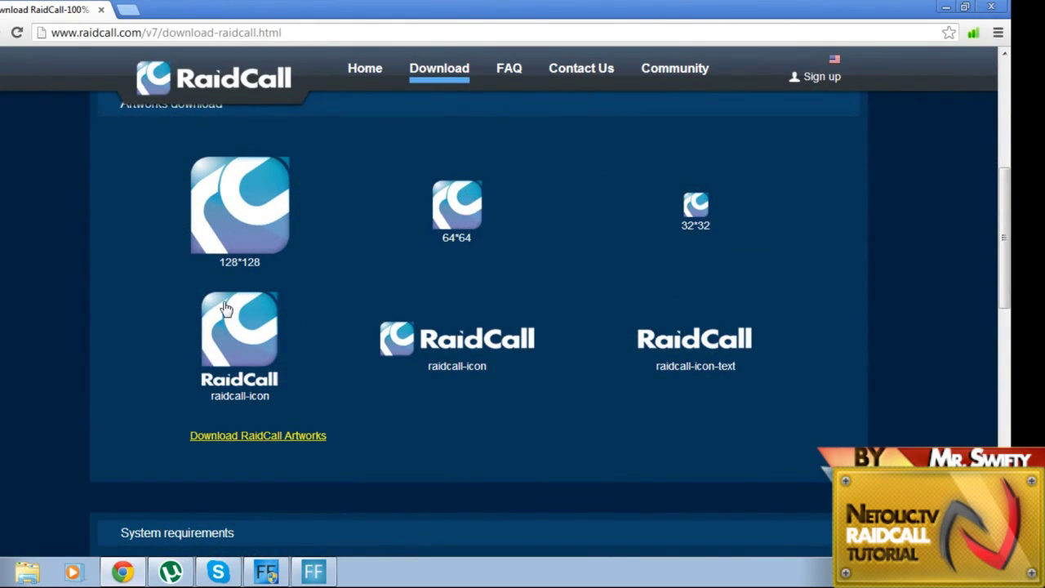
{"action": "scroll", "coordinate": [553, 336], "scroll_direction": "up", "scroll_amount": 5}
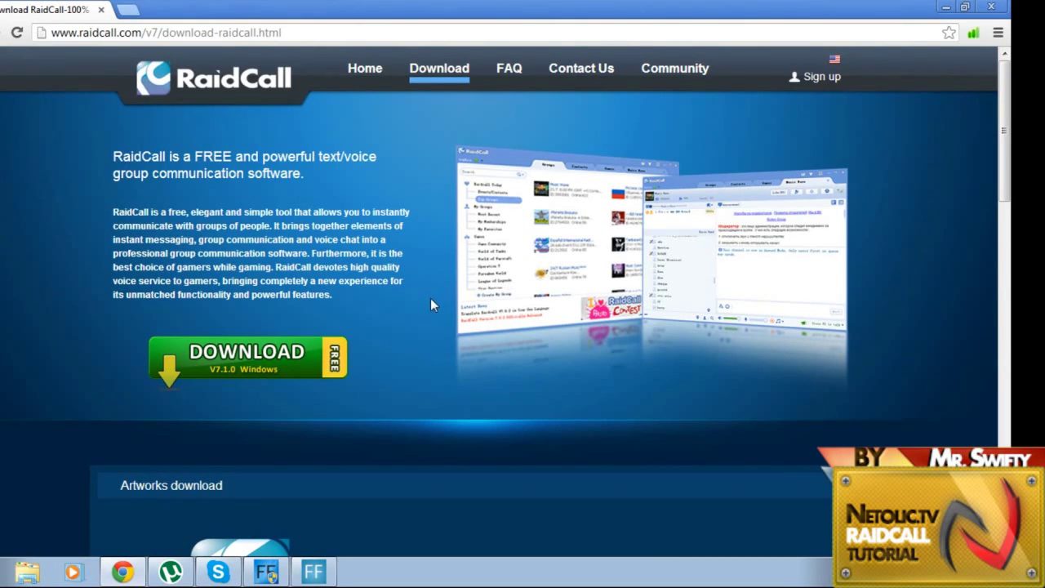
Step: Open the RaidCall sign-up page and look over the registration form
{"action": "left_click", "coordinate": [826, 83]}
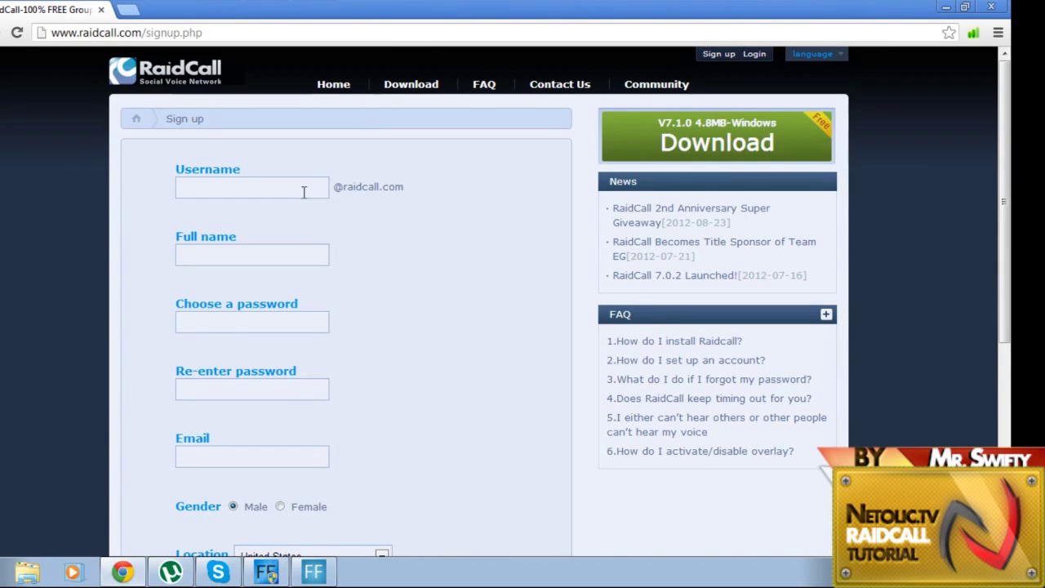
{"action": "scroll", "coordinate": [245, 188], "scroll_direction": "down", "scroll_amount": 1}
{"action": "scroll", "coordinate": [246, 188], "scroll_direction": "down", "scroll_amount": 1}
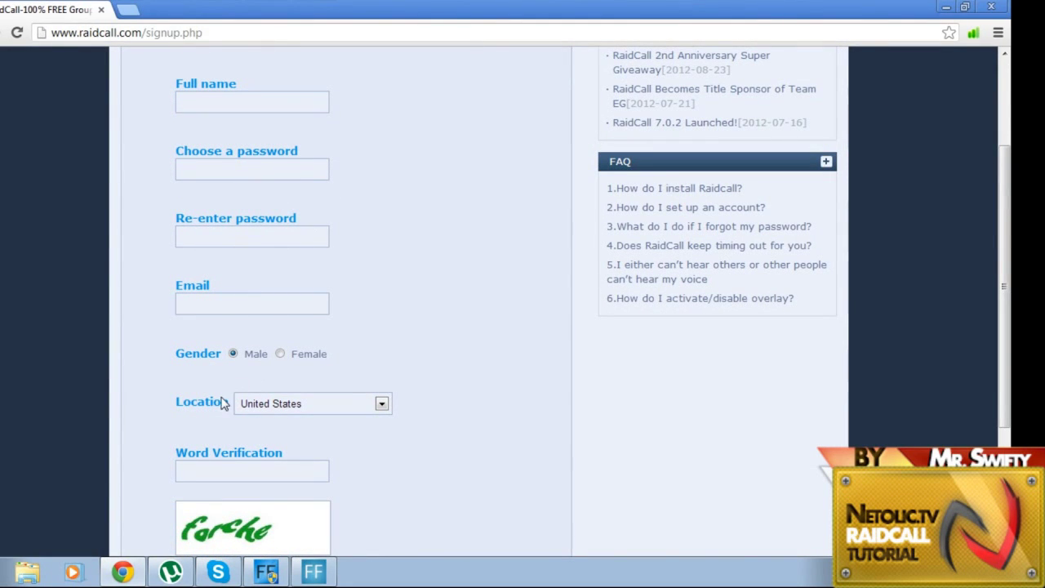
{"action": "scroll", "coordinate": [245, 482], "scroll_direction": "down", "scroll_amount": 2}
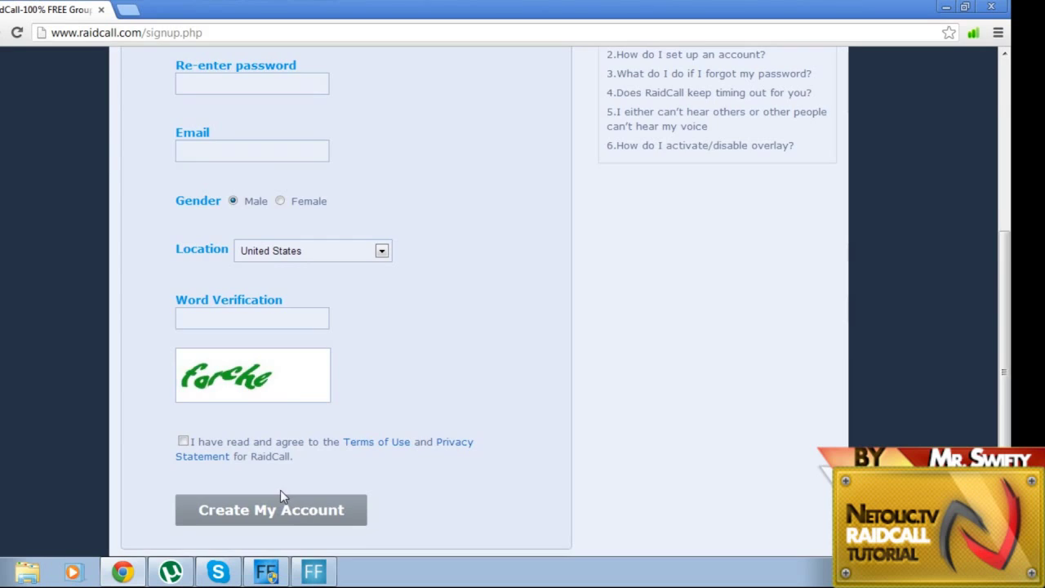
{"action": "scroll", "coordinate": [280, 500], "scroll_direction": "down", "scroll_amount": 1}
{"action": "scroll", "coordinate": [291, 512], "scroll_direction": "up", "scroll_amount": 5}
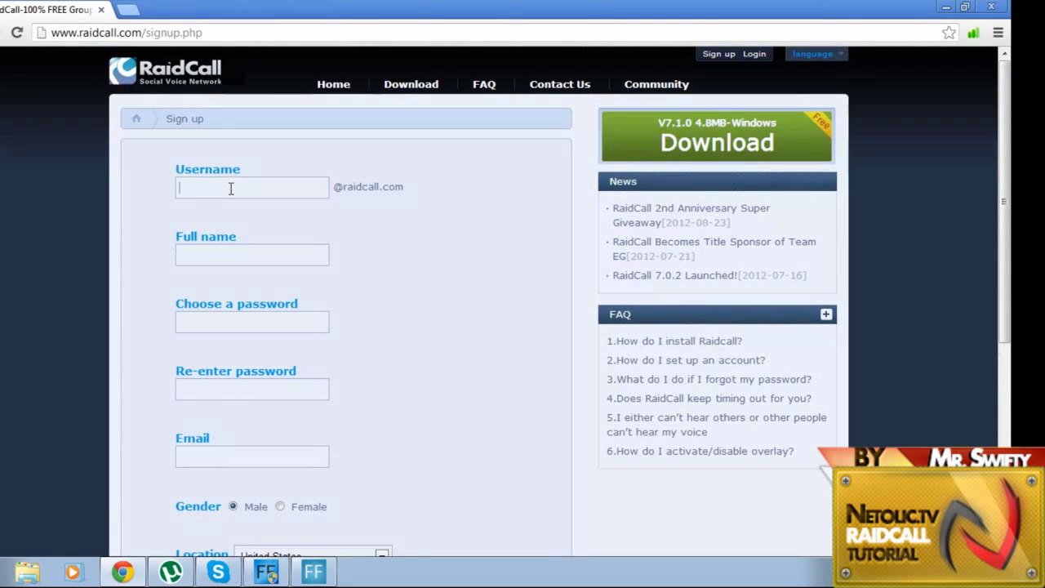
Step: Fill in the username and full name from saved suggestions and enter the password twice
{"action": "left_click", "coordinate": [231, 189]}
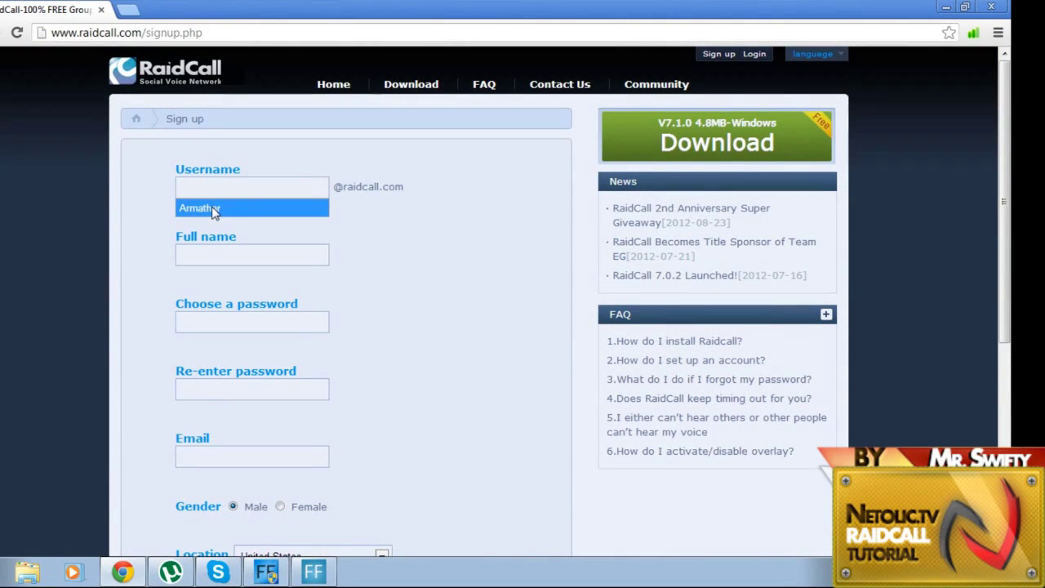
{"action": "left_click", "coordinate": [213, 210]}
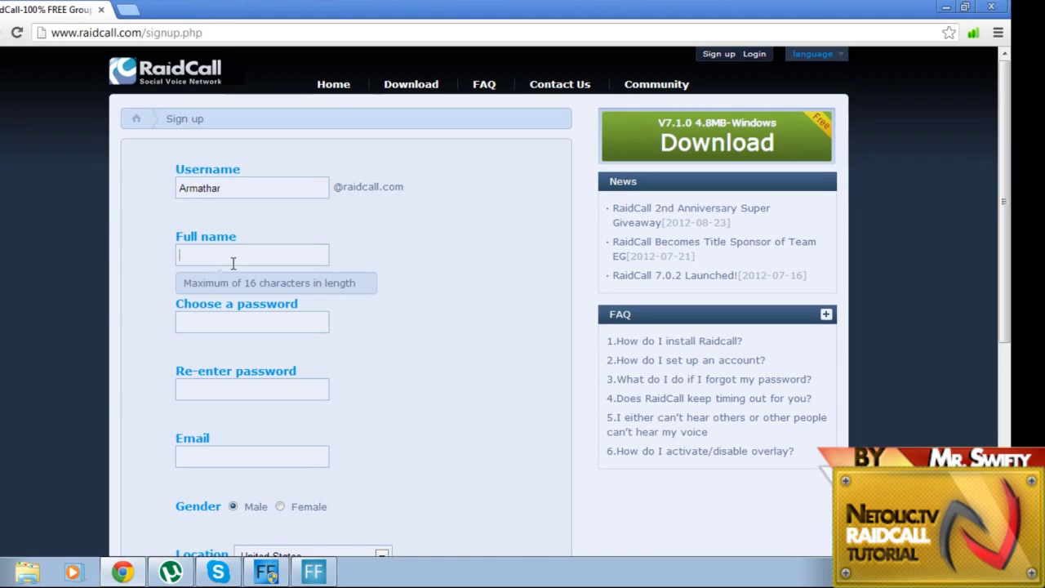
{"action": "left_click", "coordinate": [225, 254]}
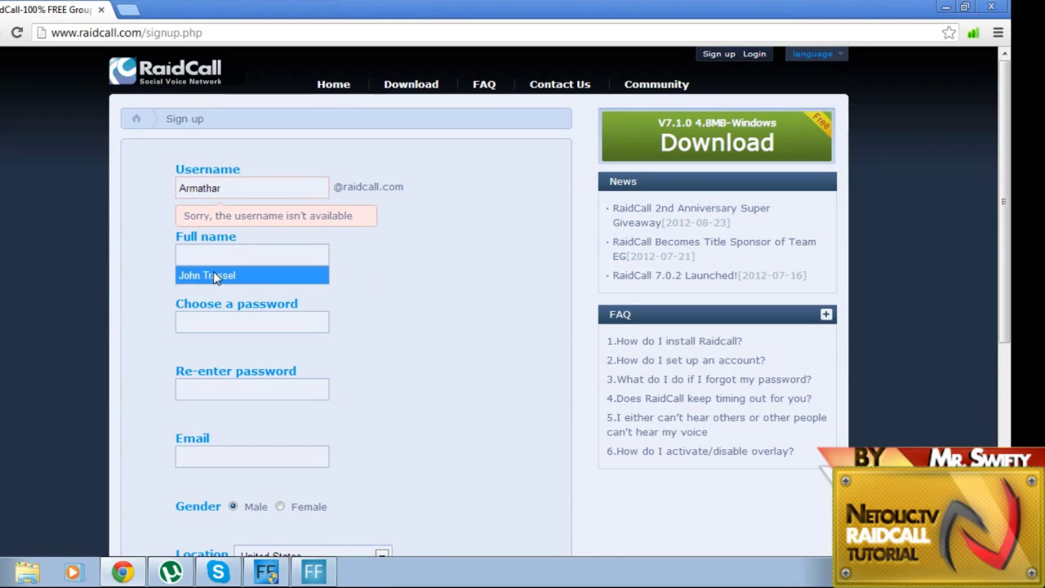
{"action": "left_click", "coordinate": [207, 275]}
{"action": "left_click", "coordinate": [220, 322]}
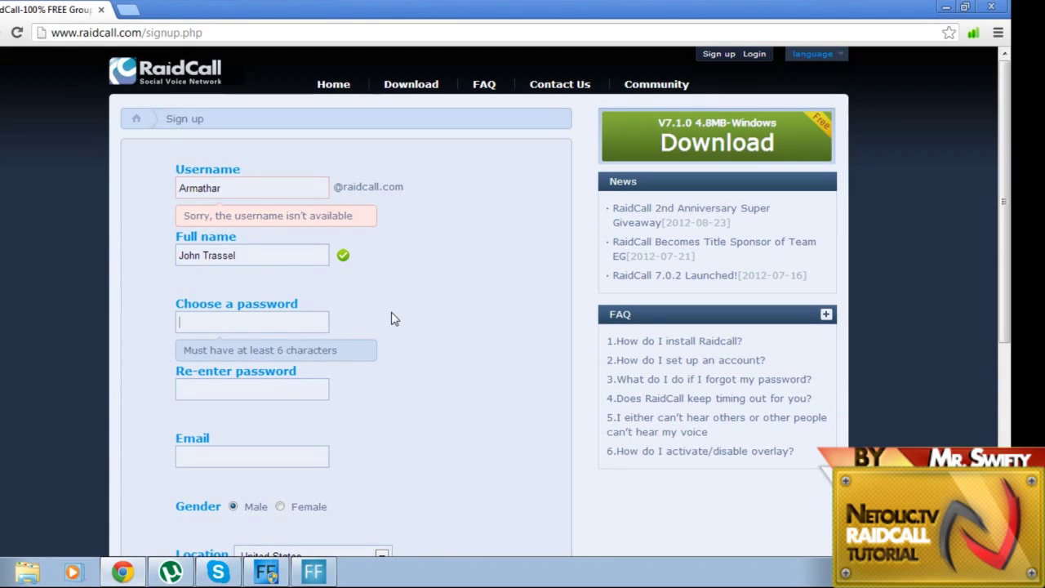
{"action": "type", "text": "••••••••••"}
{"action": "left_click", "coordinate": [244, 389]}
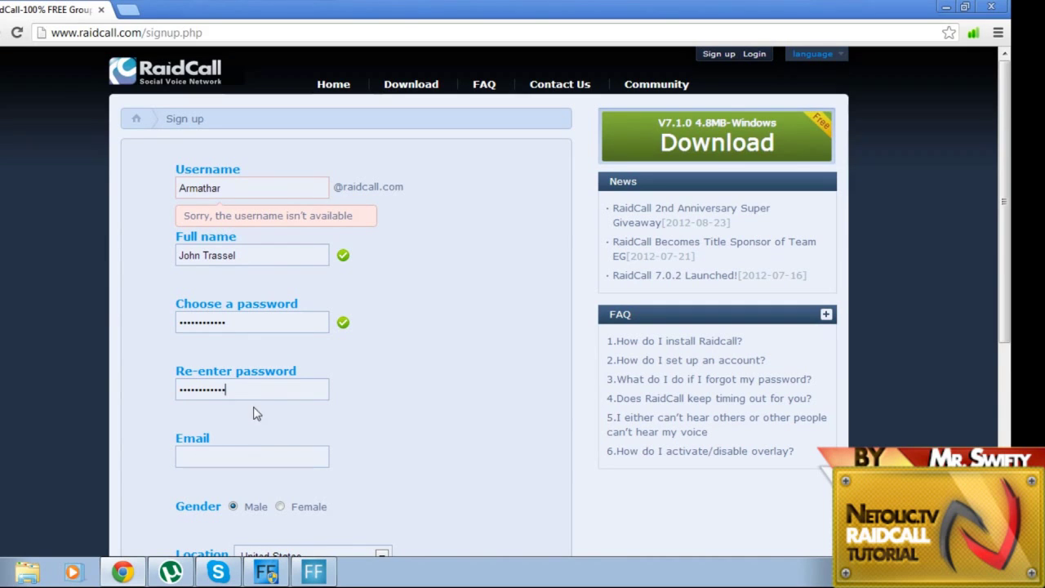
Step: Enter the account e-mail address in the Email field
{"action": "left_click", "coordinate": [205, 456]}
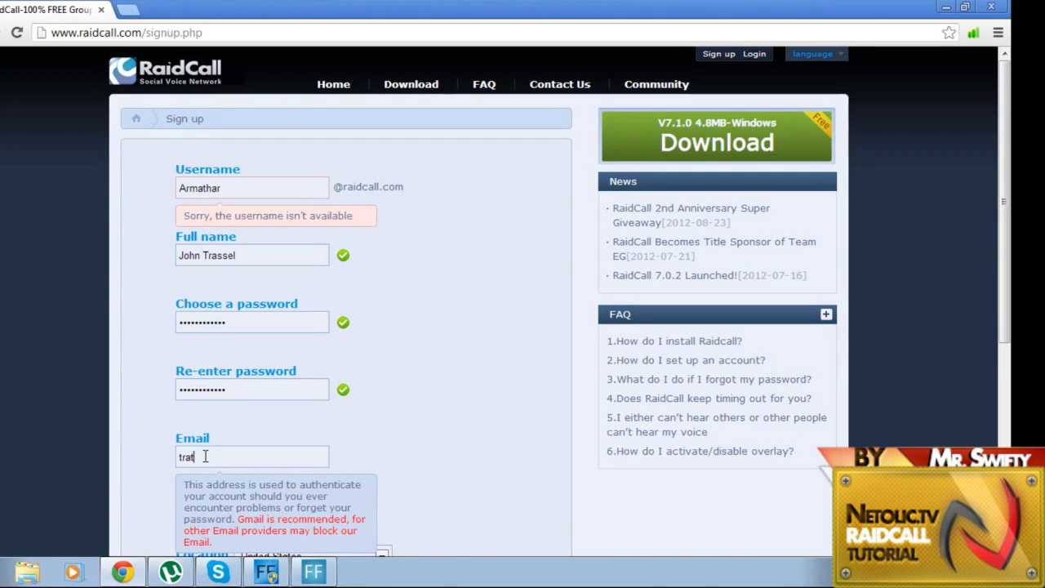
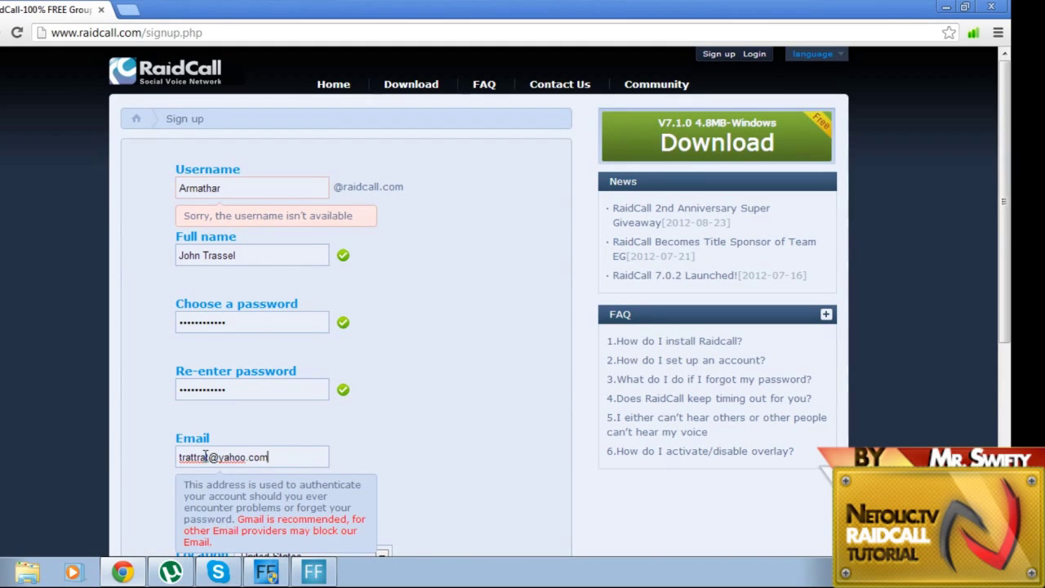
{"action": "scroll", "coordinate": [205, 456], "scroll_direction": "down", "scroll_amount": 4}
Step: Set the gender to Male and the location to Thailand
{"action": "left_click", "coordinate": [433, 294]}
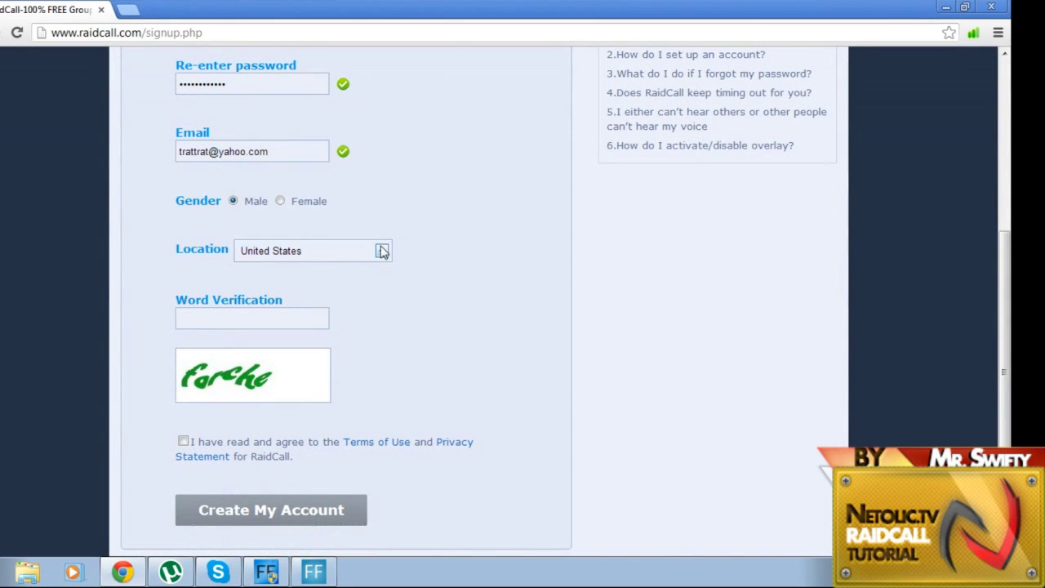
{"action": "left_click", "coordinate": [234, 201]}
{"action": "left_click", "coordinate": [316, 257]}
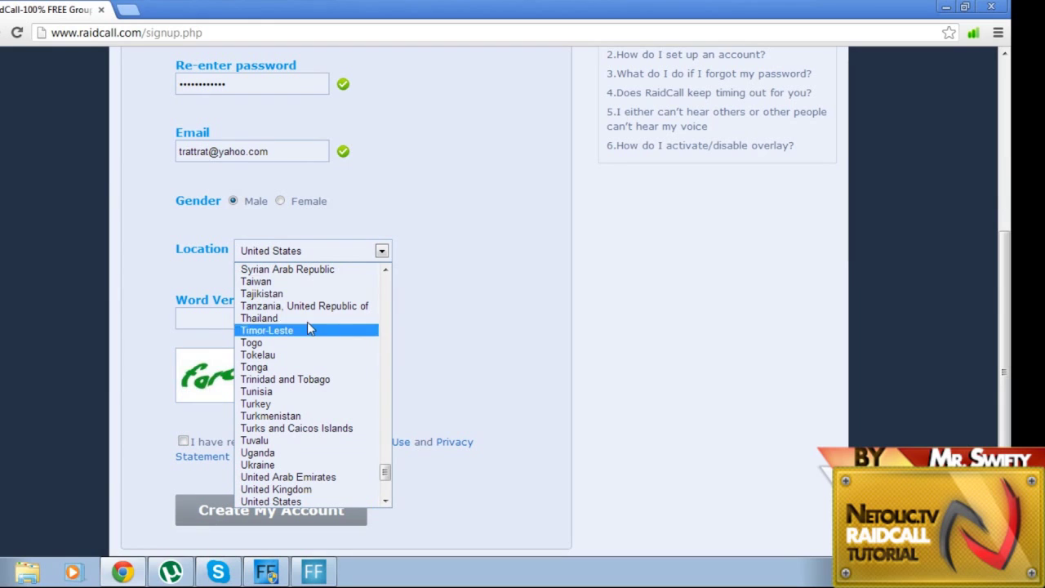
{"action": "left_click", "coordinate": [291, 296]}
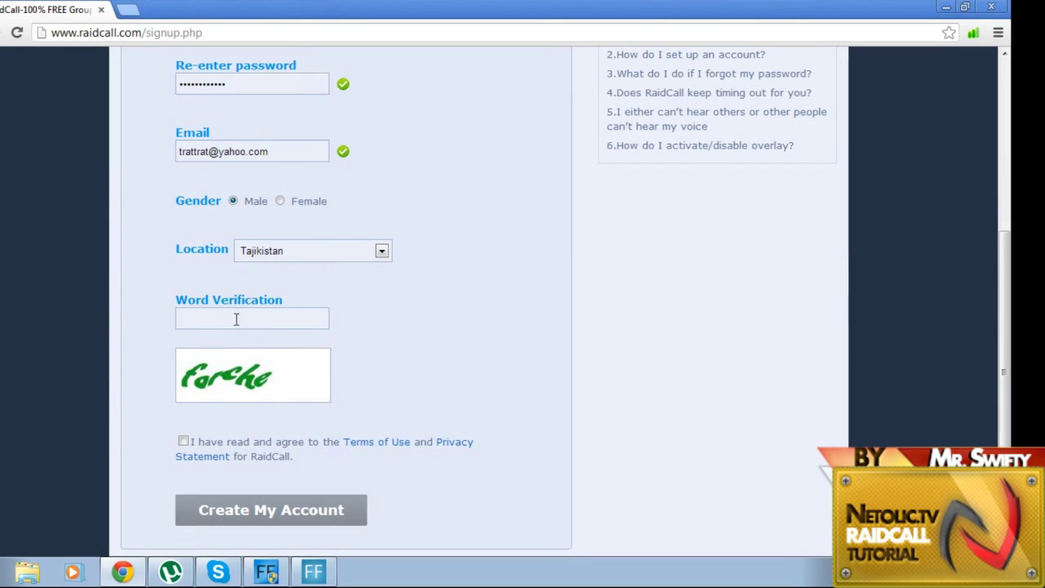
{"action": "left_click", "coordinate": [323, 260]}
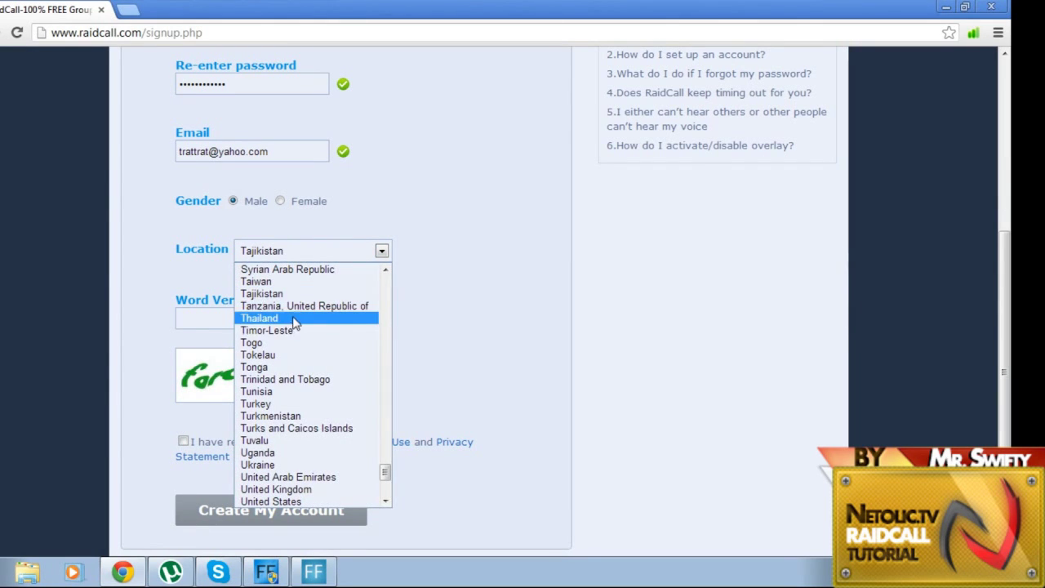
{"action": "left_click", "coordinate": [282, 318]}
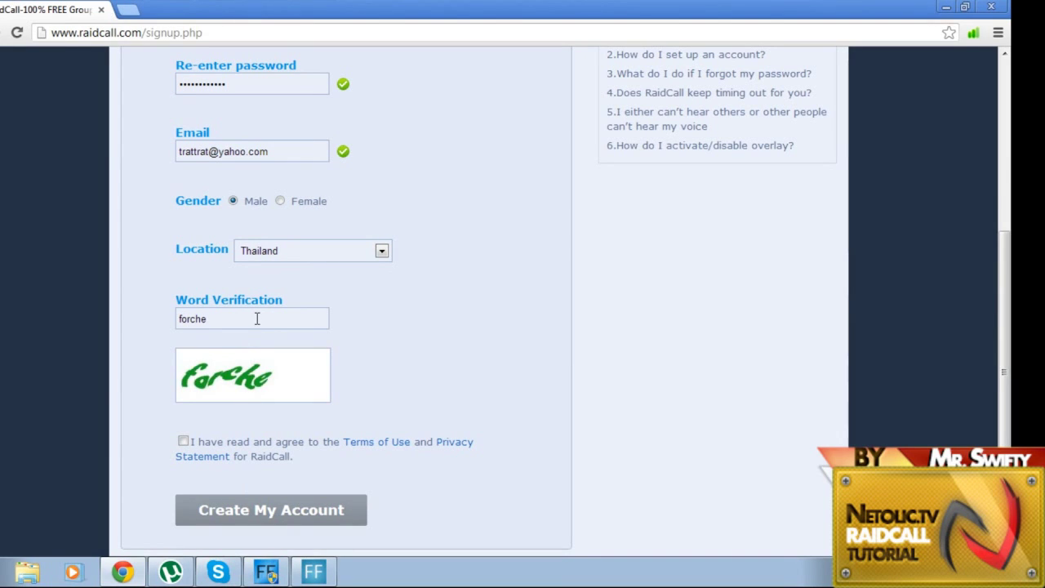
Step: Agree to the terms of use and privacy statement and submit the form
{"action": "left_click", "coordinate": [183, 441]}
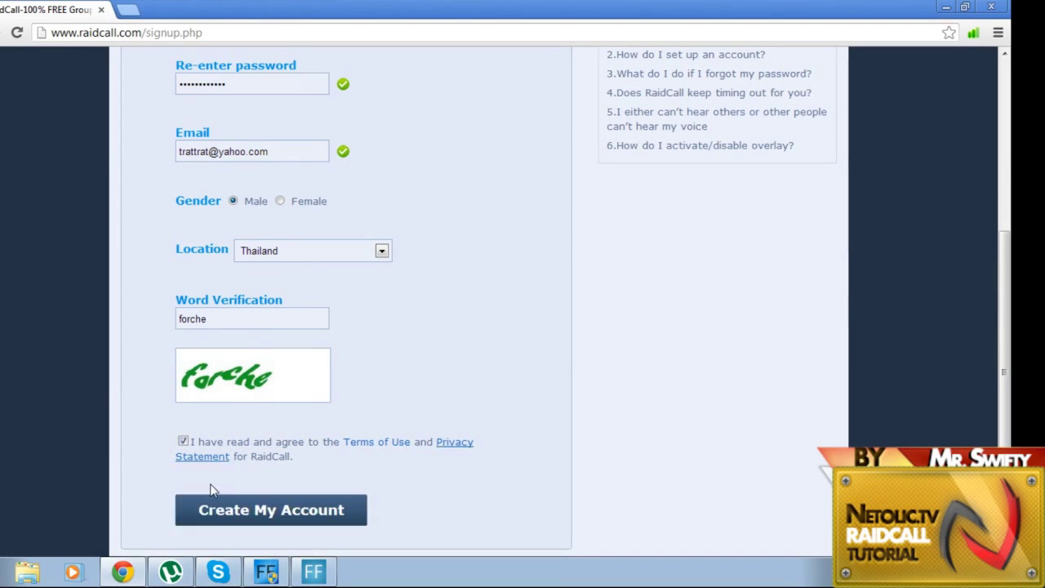
{"action": "left_click", "coordinate": [269, 527]}
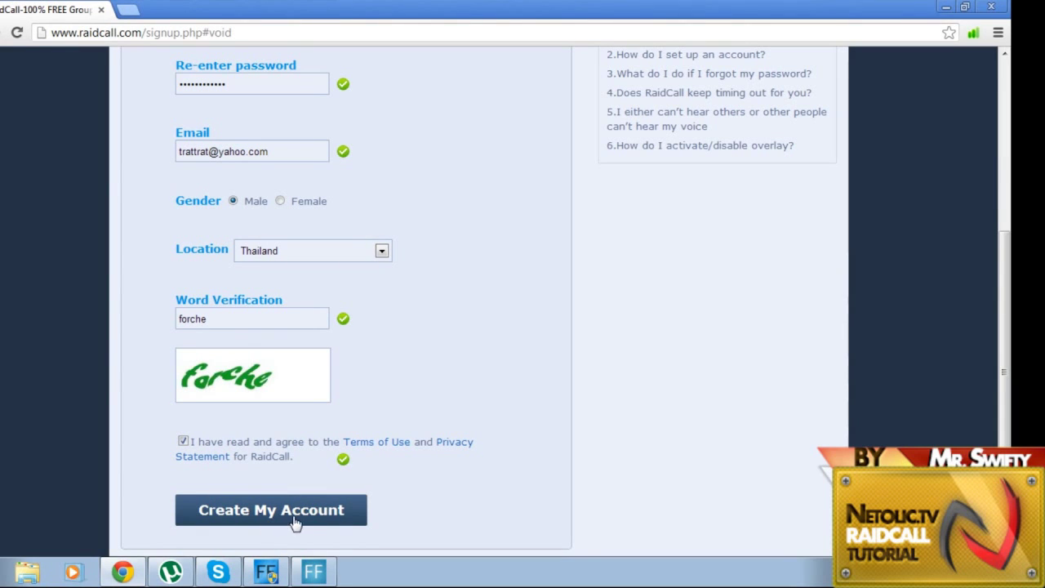
{"action": "scroll", "coordinate": [523, 502], "scroll_direction": "down", "scroll_amount": 1}
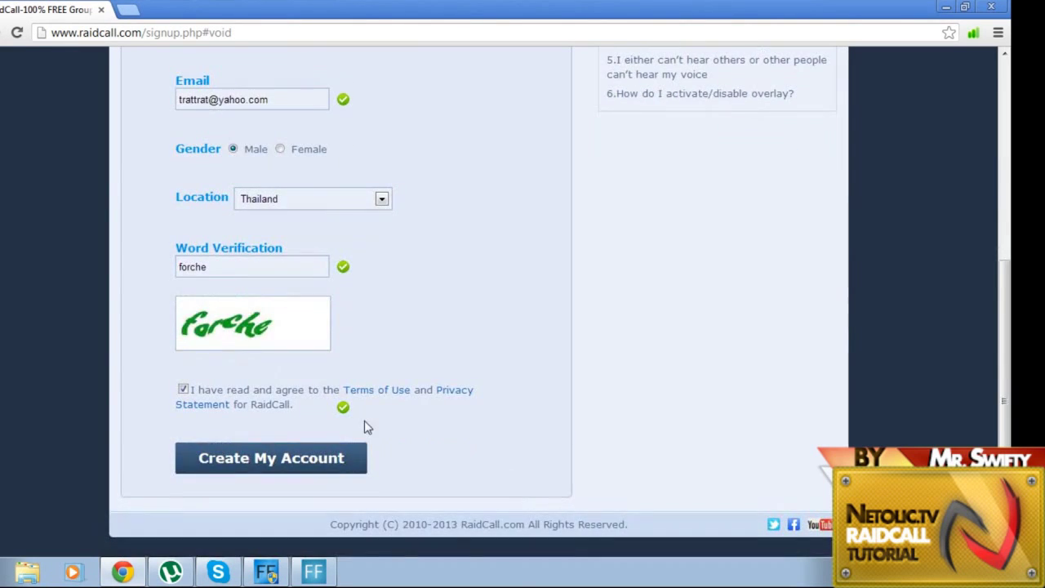
Step: Replace the unavailable username with a new one, resubmit, and decline saving the password
{"action": "left_click", "coordinate": [228, 459]}
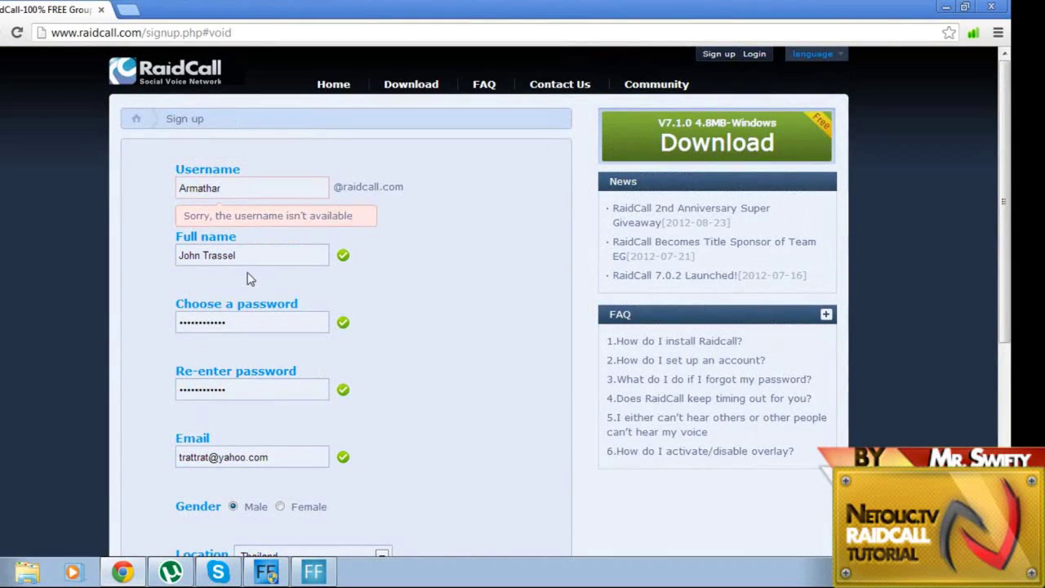
{"action": "double_click", "coordinate": [222, 187]}
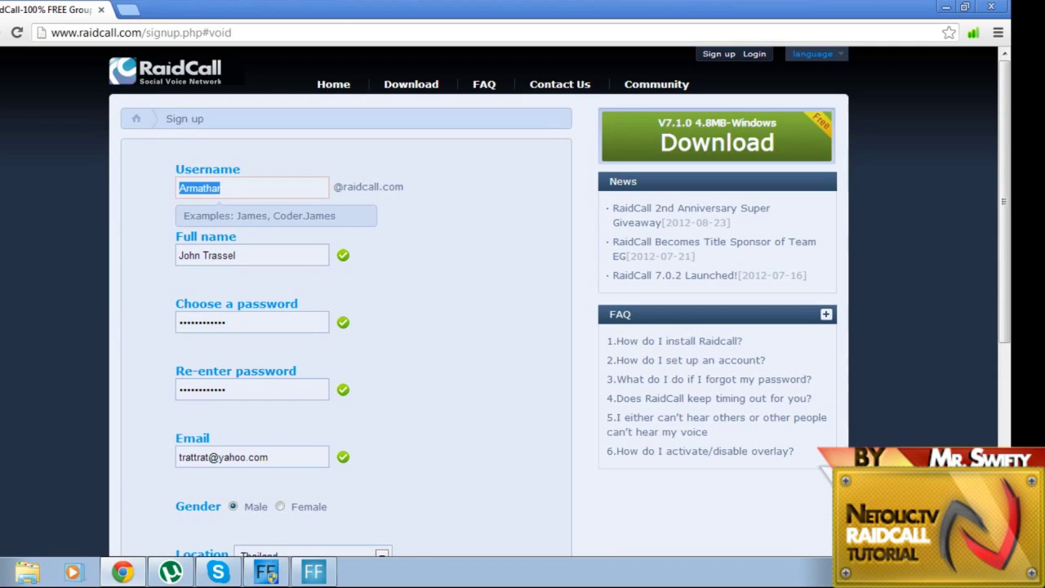
{"action": "type", "text": "kingking23"}
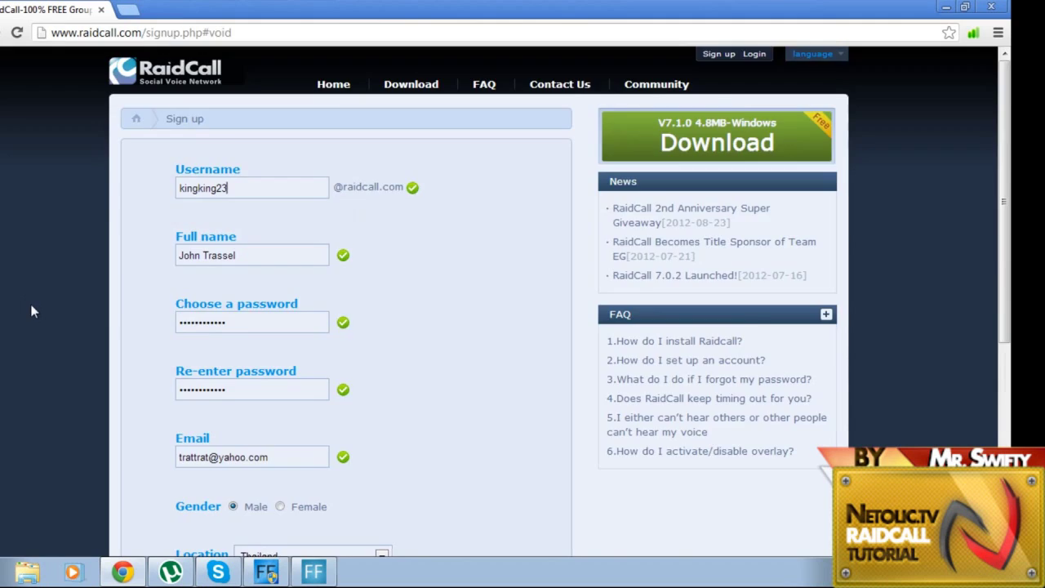
{"action": "scroll", "coordinate": [30, 306], "scroll_direction": "down", "scroll_amount": 5}
{"action": "left_click", "coordinate": [225, 462]}
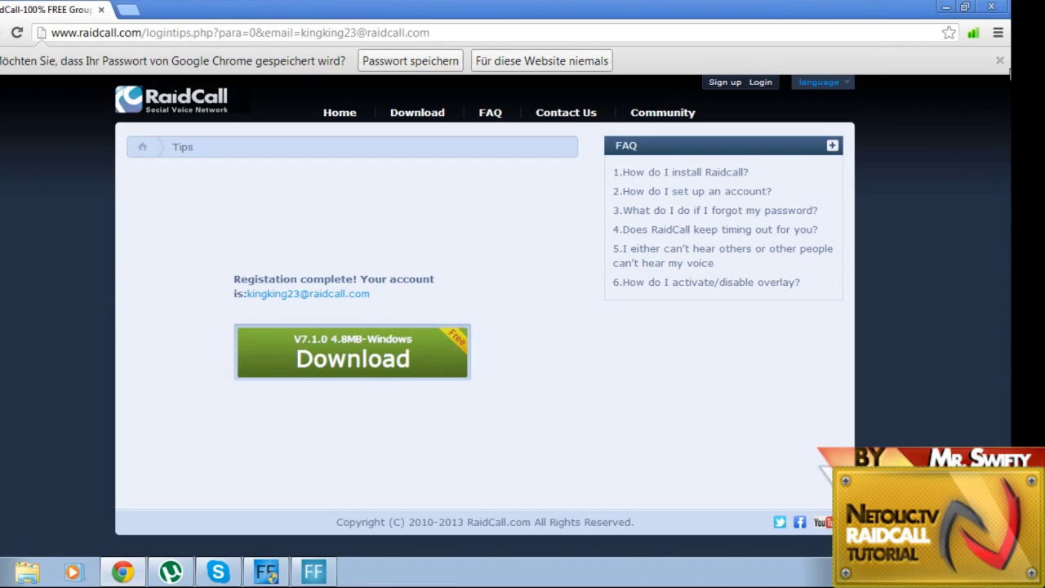
{"action": "left_click", "coordinate": [1001, 63]}
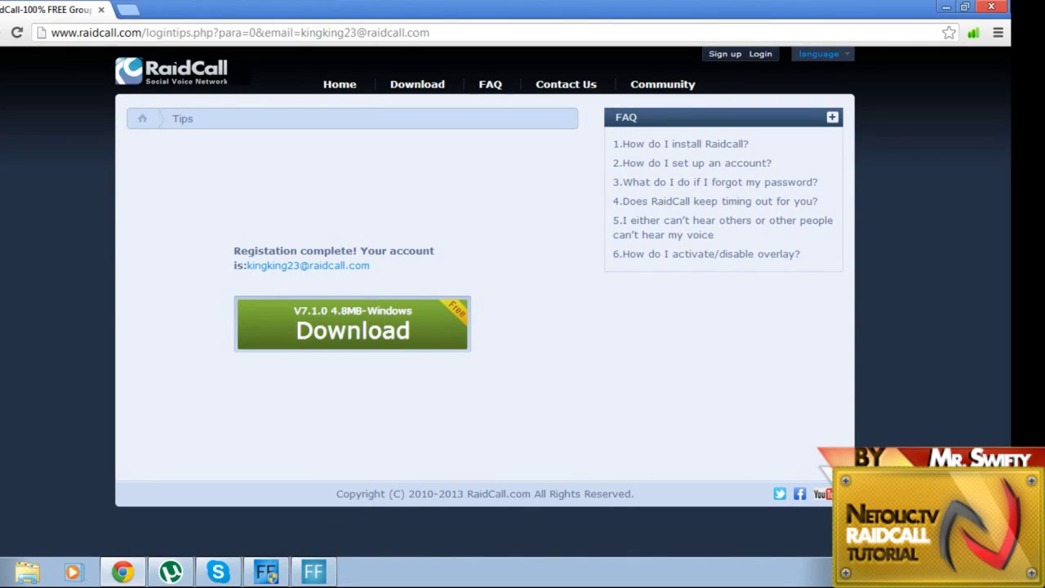
Step: Close Chrome and launch the RaidCall desktop client from its desktop icon
{"action": "left_click", "coordinate": [1001, 7]}
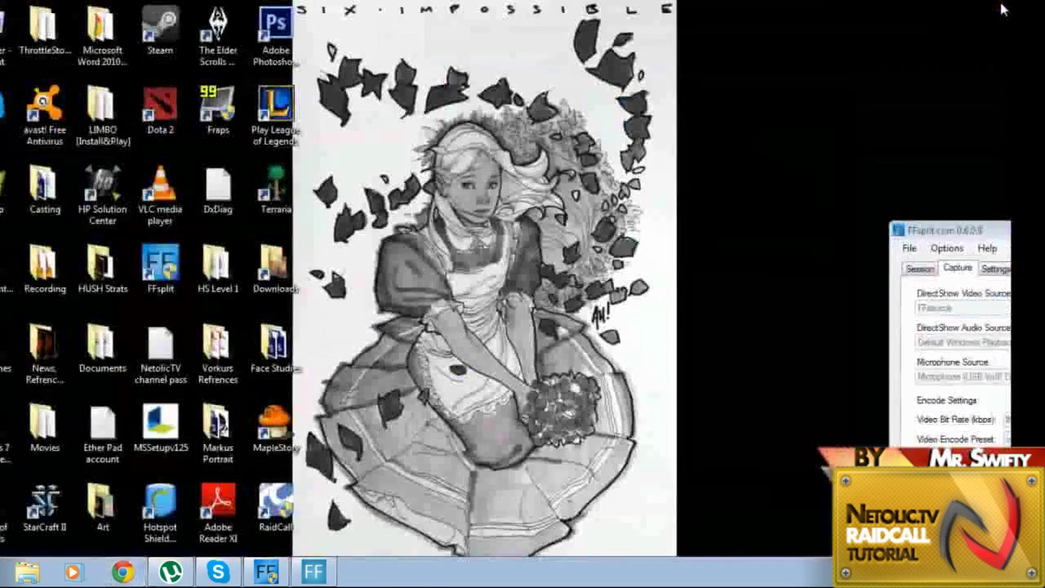
{"action": "double_click", "coordinate": [285, 508]}
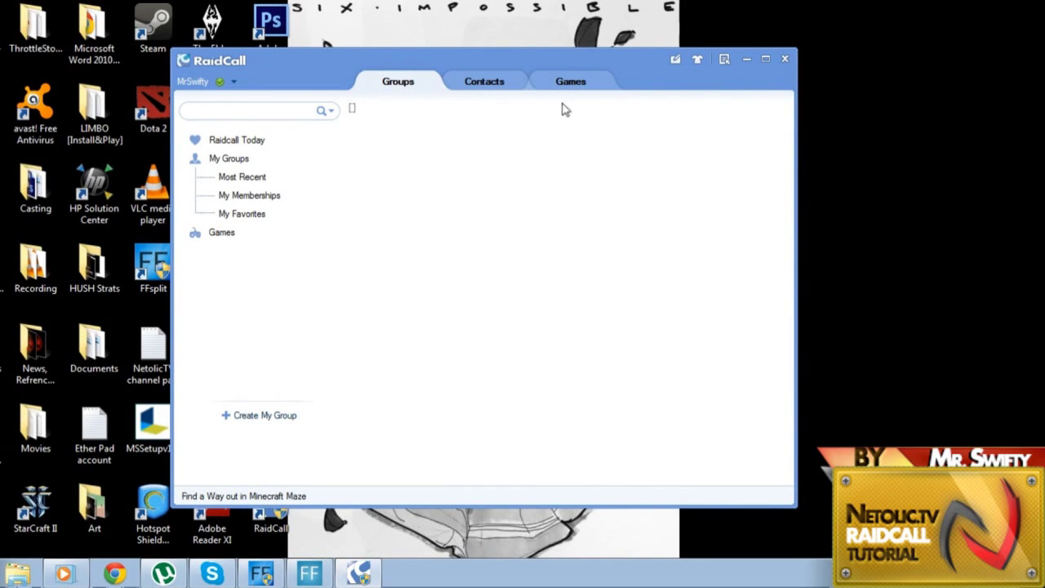
Step: Drag the RaidCall window further right and focus the Groups search box
{"action": "left_click_drag", "start_coordinate": [542, 55], "coordinate": [651, 41]}
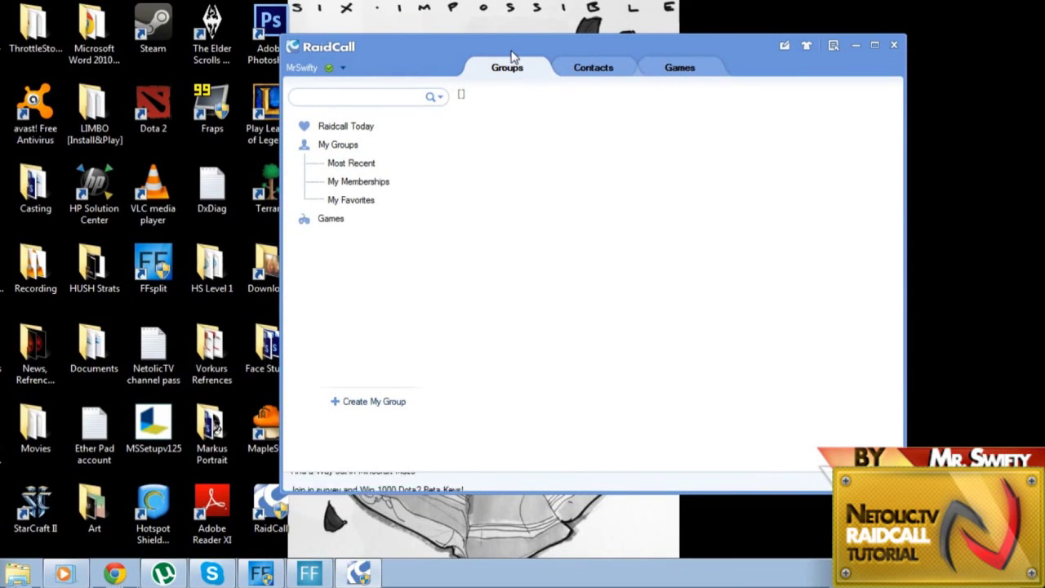
{"action": "left_click", "coordinate": [395, 96]}
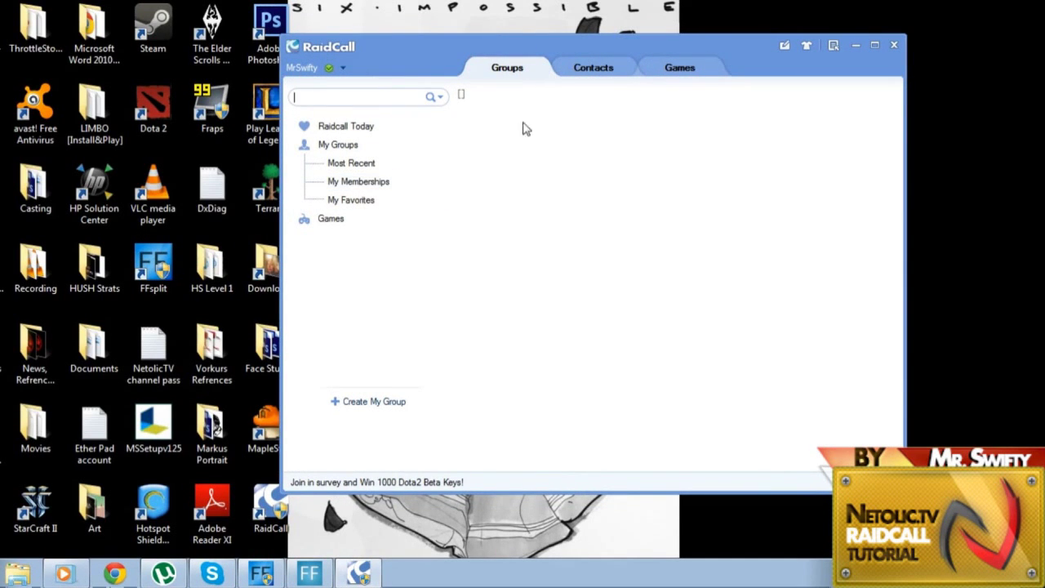